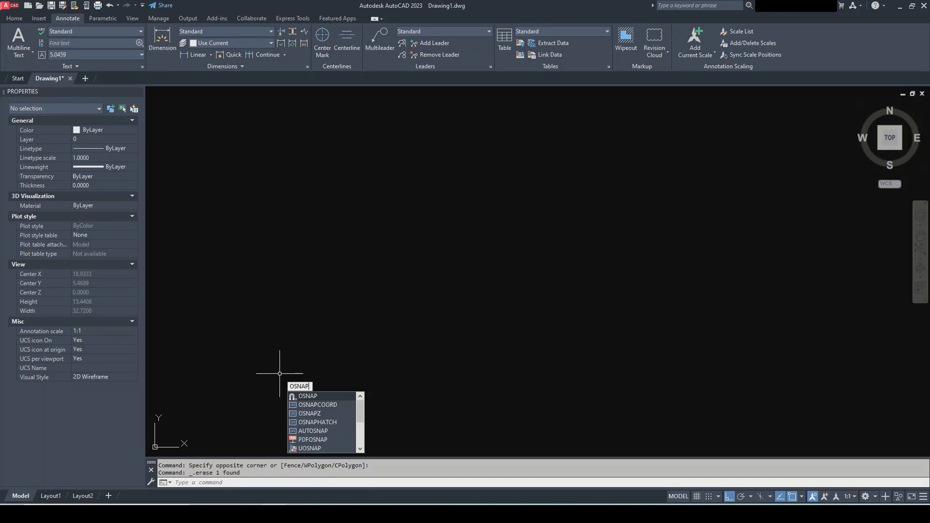
Enable the Node object snap mode in the drafting settings.
key("Return")
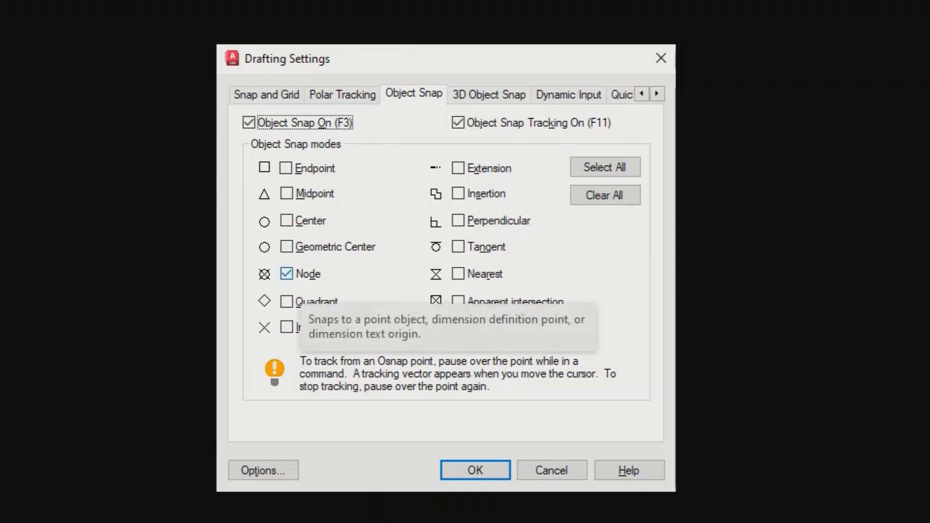
left_click(287, 273)
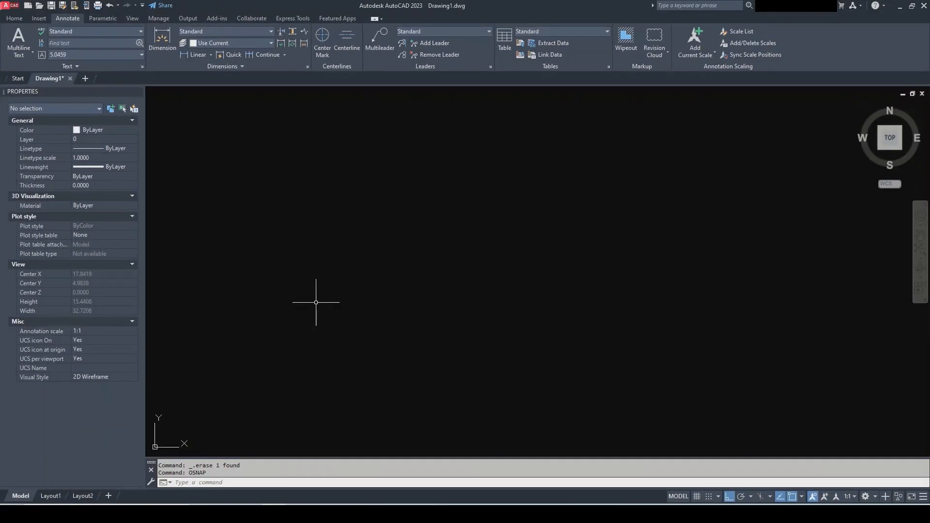
Place three separate point objects in a triangular arrangement in the empty drawing area.
type("po")
key("Return")
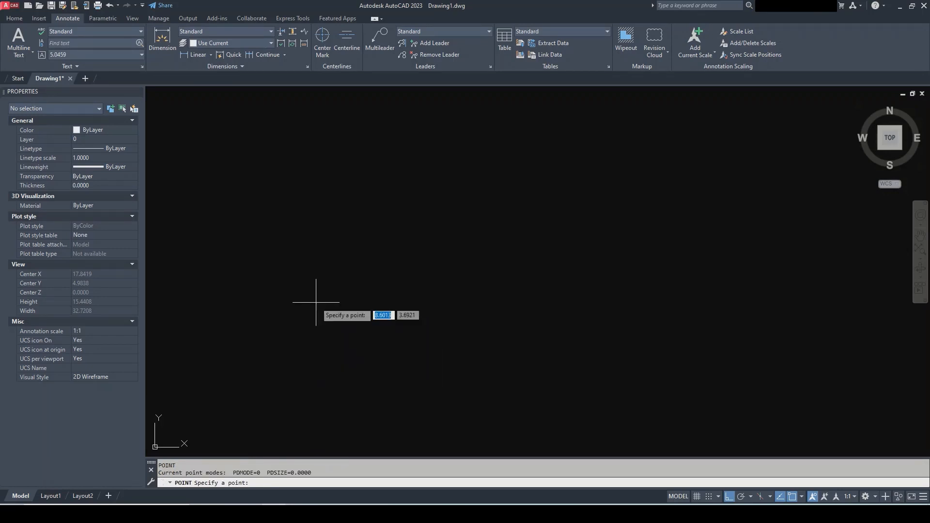
left_click(210, 281)
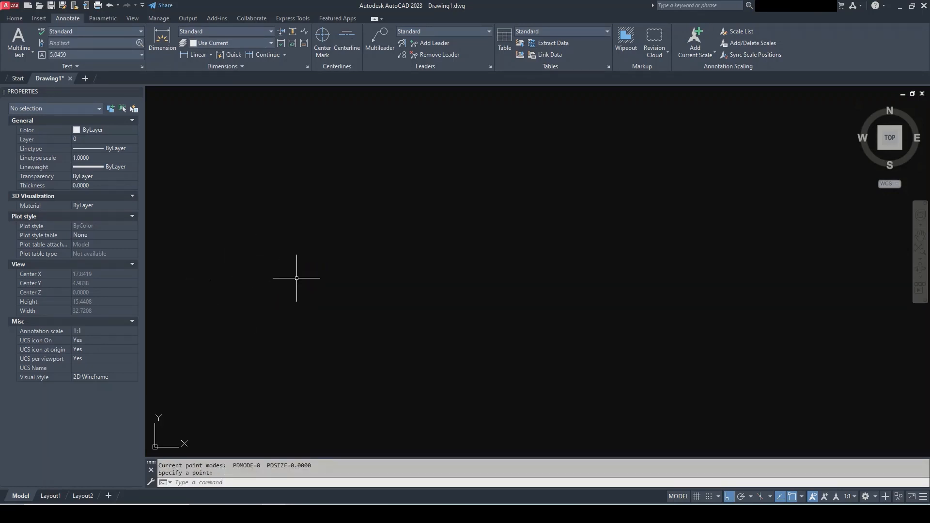
key("Return")
left_click(307, 252)
key("Return")
left_click(290, 334)
key("Return")
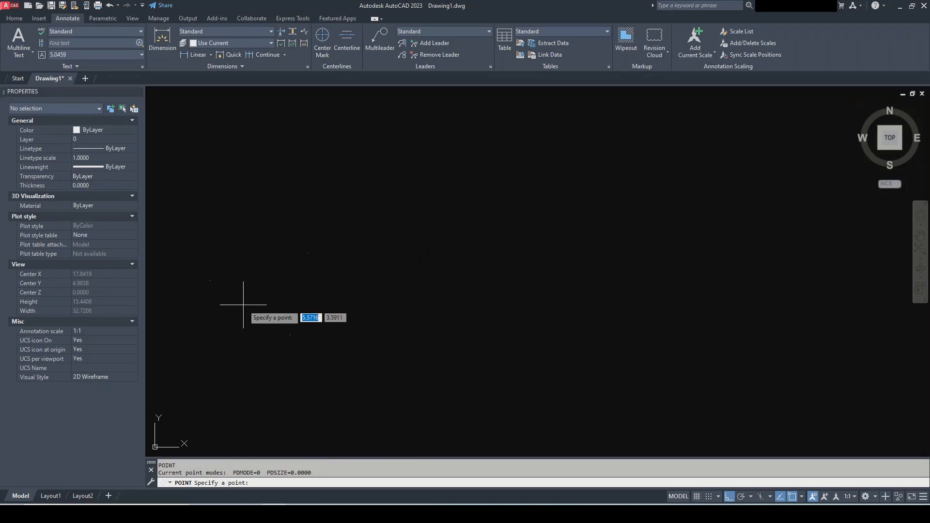
key("Escape")
Draw a closed triangle of lines by snapping to the three point nodes, with Ortho turned off.
type("P")
key("BackSpace")
type("L")
key("Return")
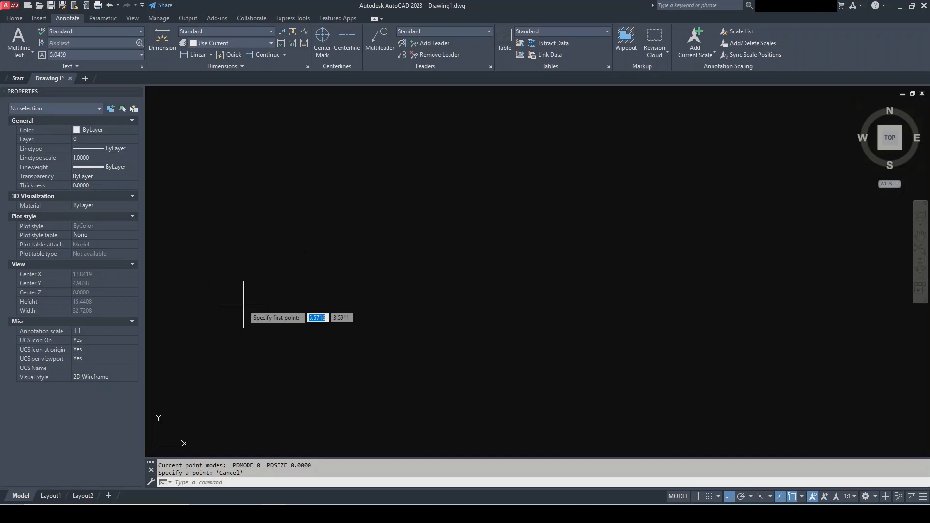
left_click(210, 281)
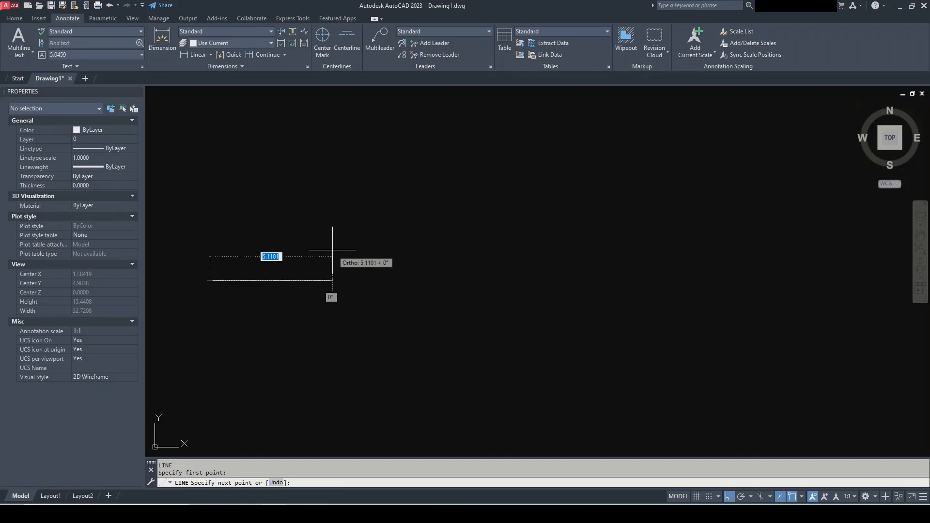
key("F8")
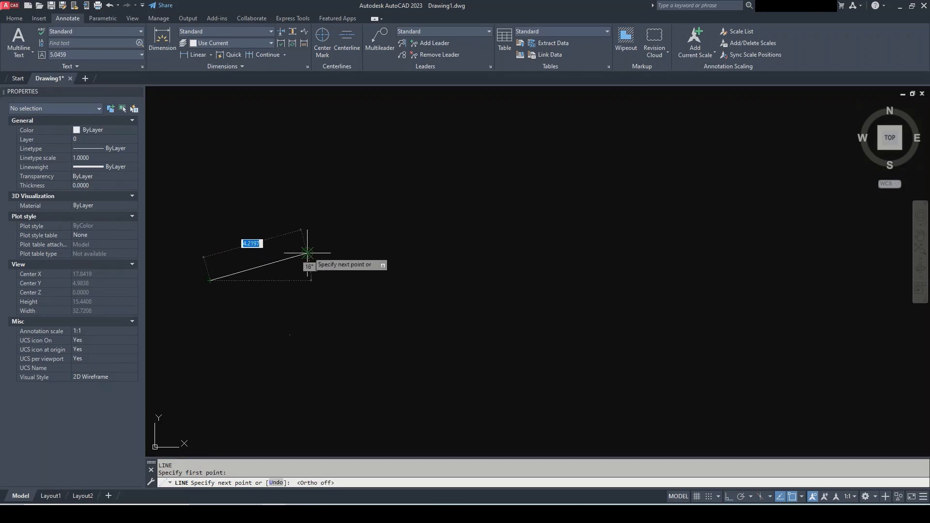
left_click(307, 253)
left_click(290, 334)
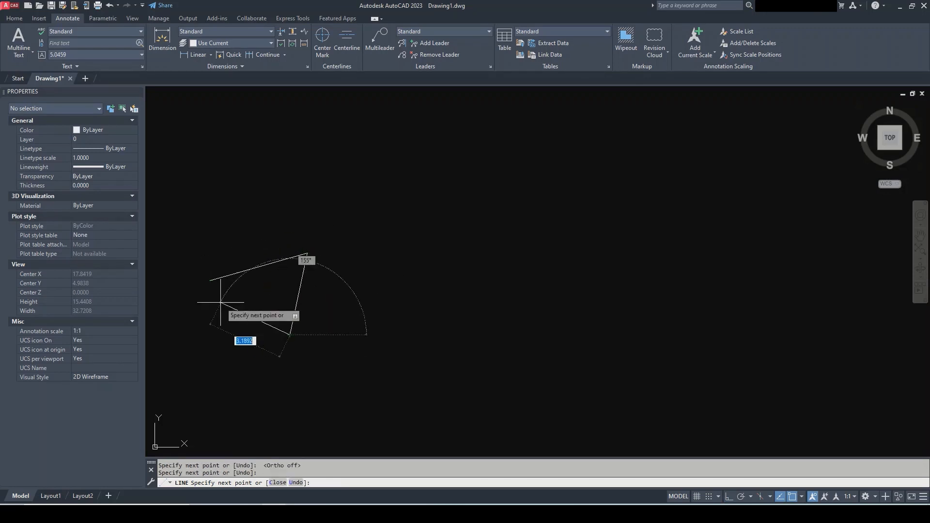
left_click(210, 280)
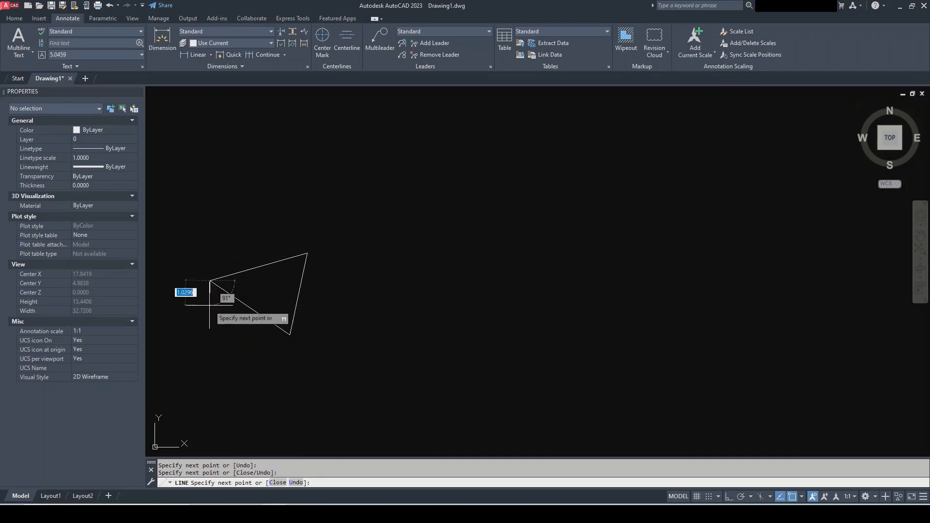
key("Return")
Add the single-line text SAMPLE beside the triangle, with Ortho on, a picked height of about 8.59 and rotation 0.
middle_click_drag(435, 313, 426, 305)
scroll(426, 304, "down", 2)
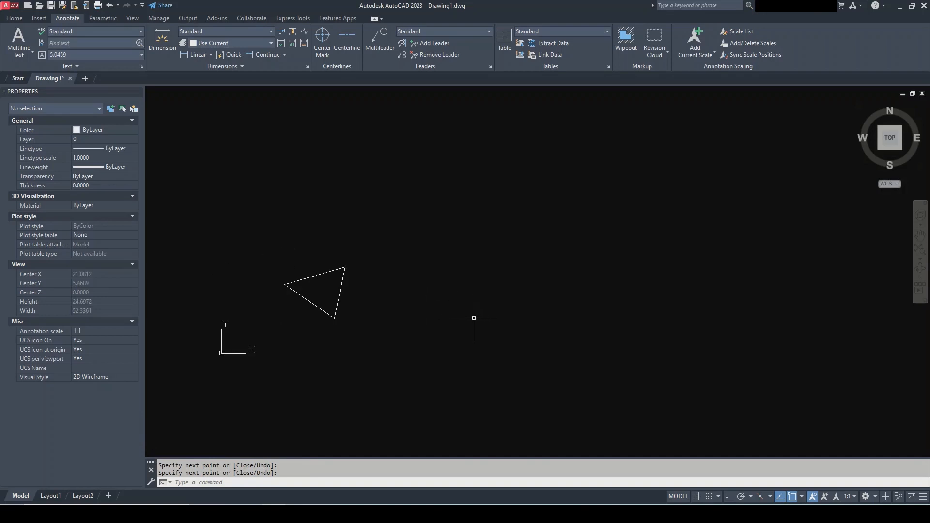
type("TEXT")
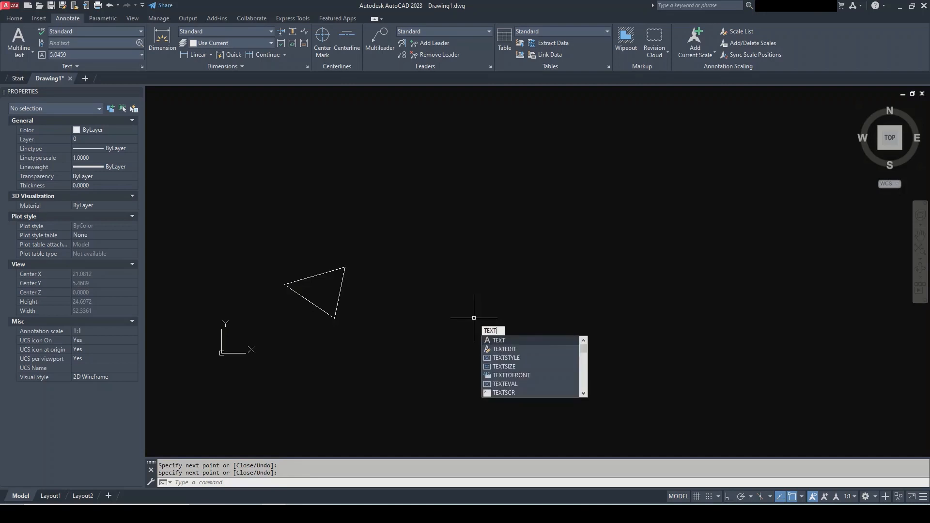
key("Return")
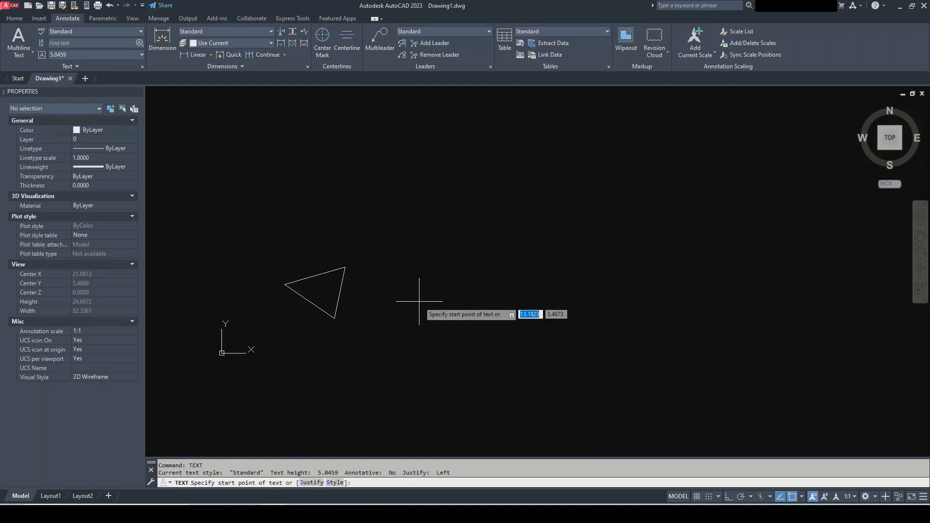
left_click(421, 303)
key("F8")
left_click(548, 318)
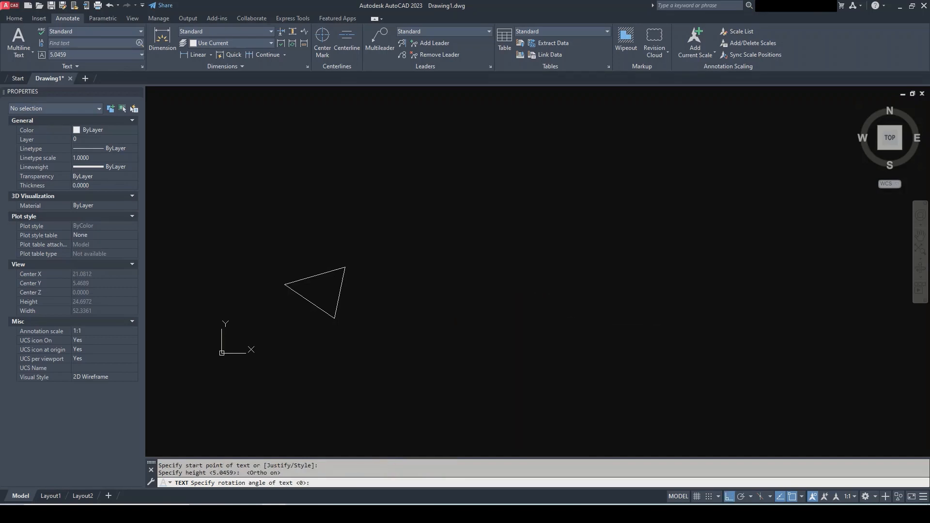
key("Return")
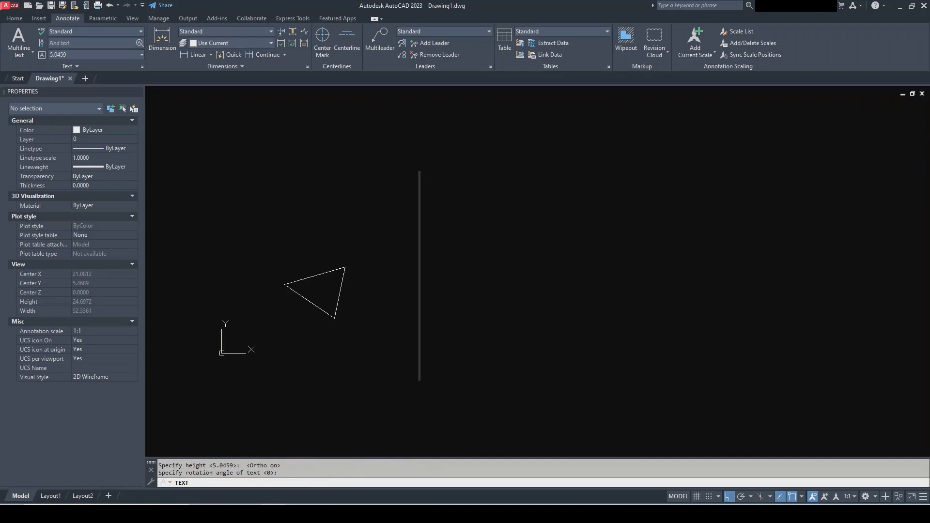
type("SAMPLE")
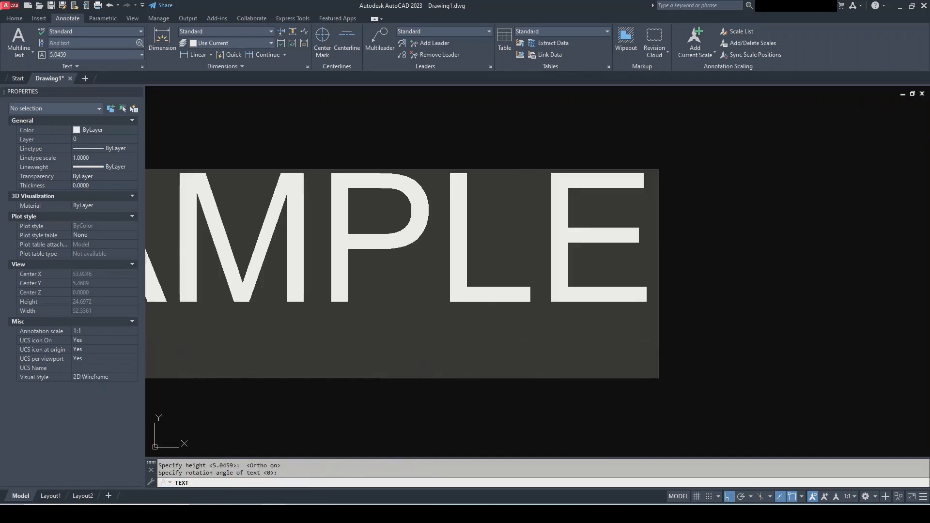
key("Return")
scroll(379, 347, "down", 4)
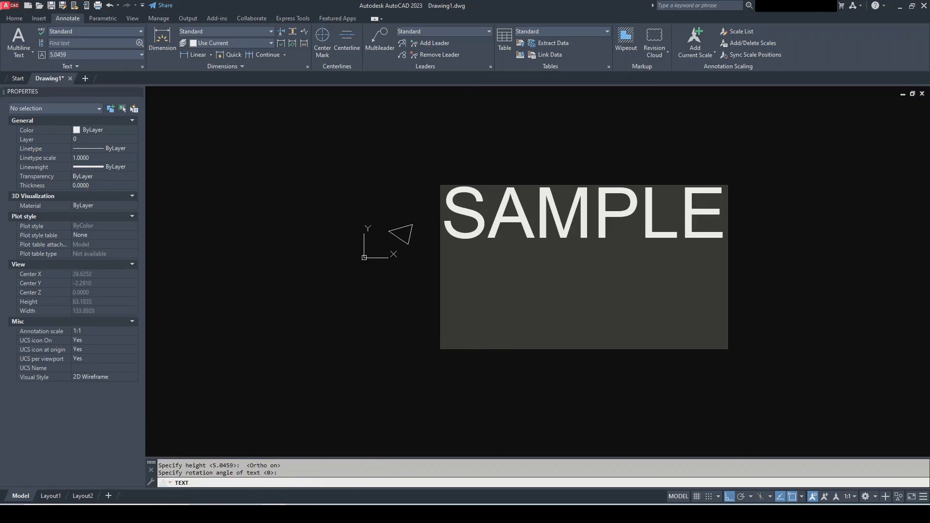
key("BackSpace")
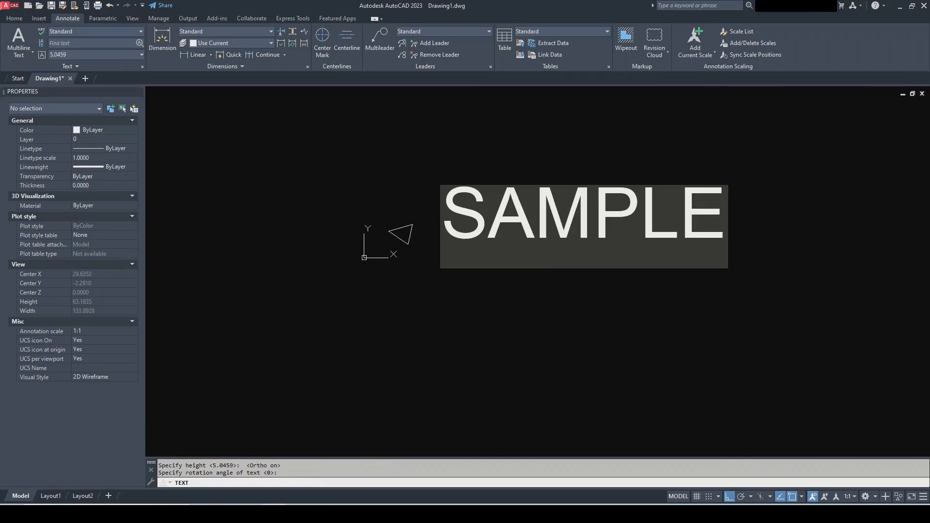
left_click(749, 207)
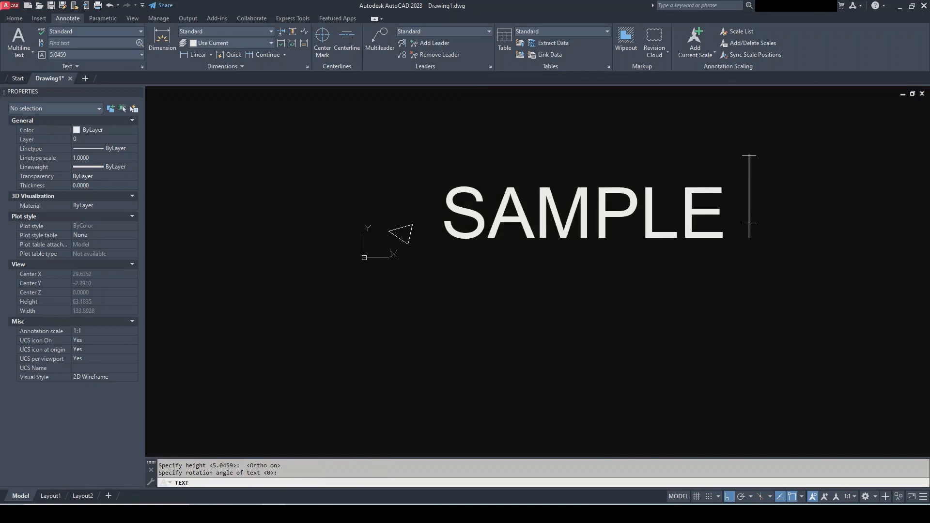
key("Escape")
Check the node snap location of the left-justified SAMPLE text using the Line command, without drawing a line.
type("L")
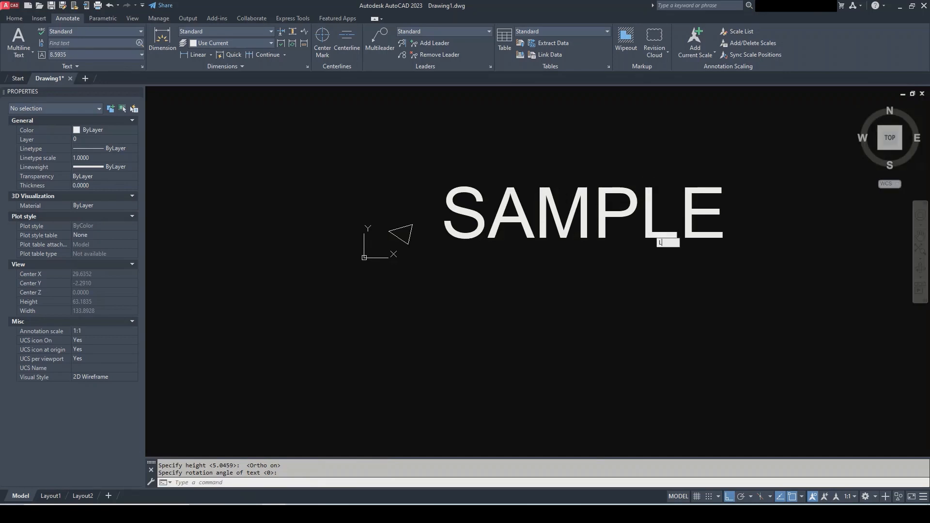
key("Return")
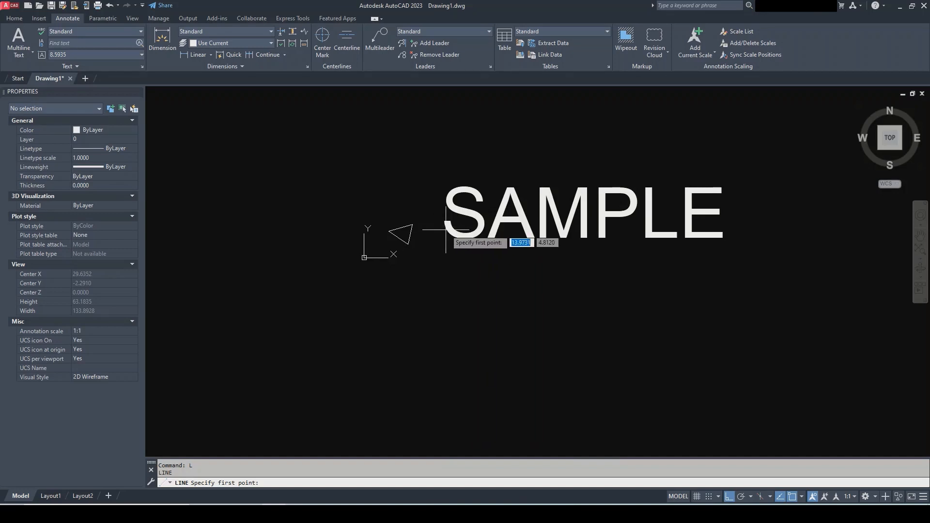
key("Escape")
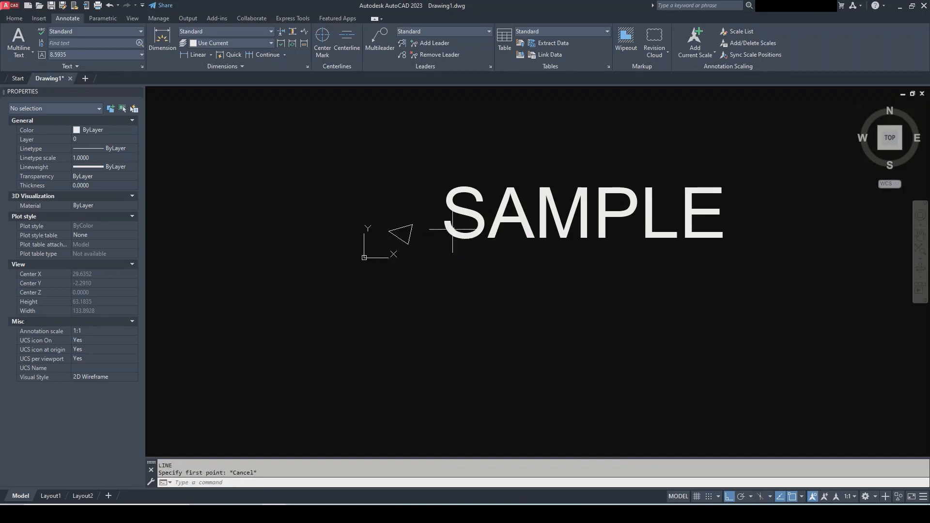
Set the SAMPLE text's justification to Center and move it by its center grip about 28.8 units along X, clear of the triangle.
left_click(458, 229)
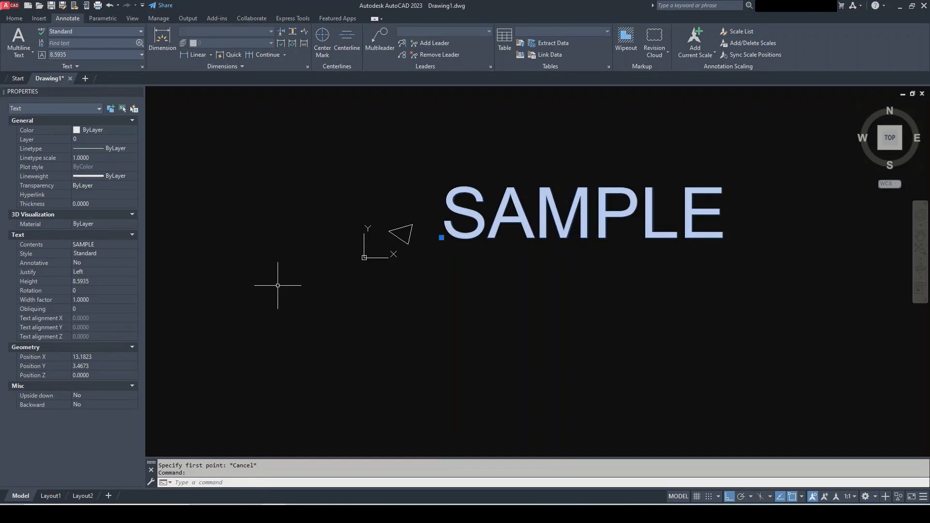
left_click(102, 271)
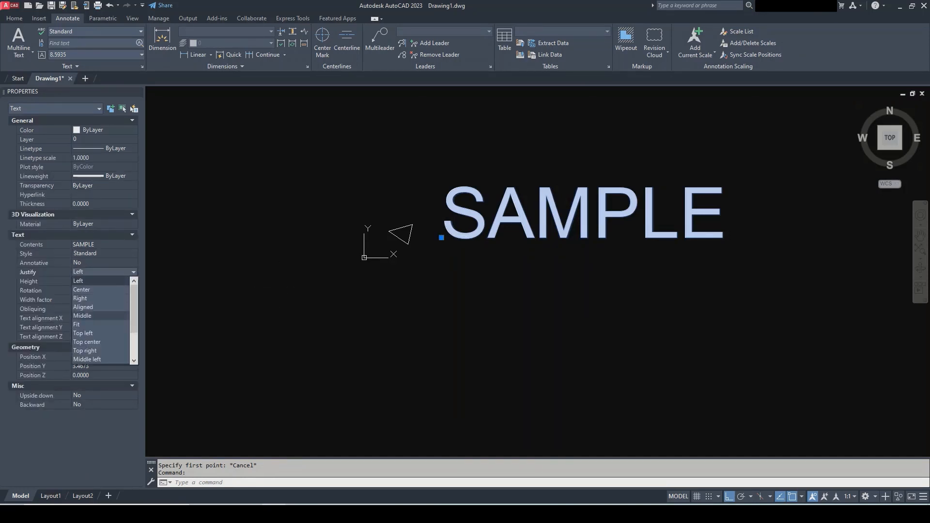
left_click(81, 289)
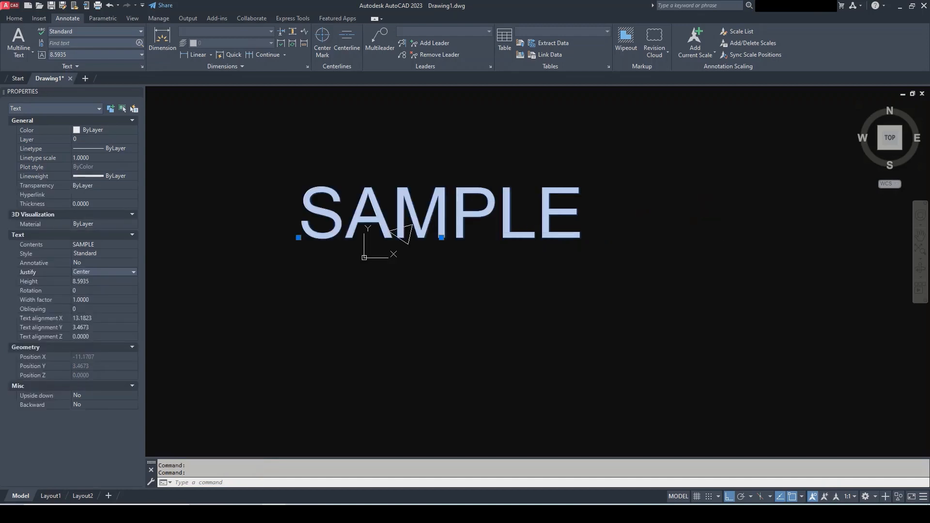
left_click(441, 238)
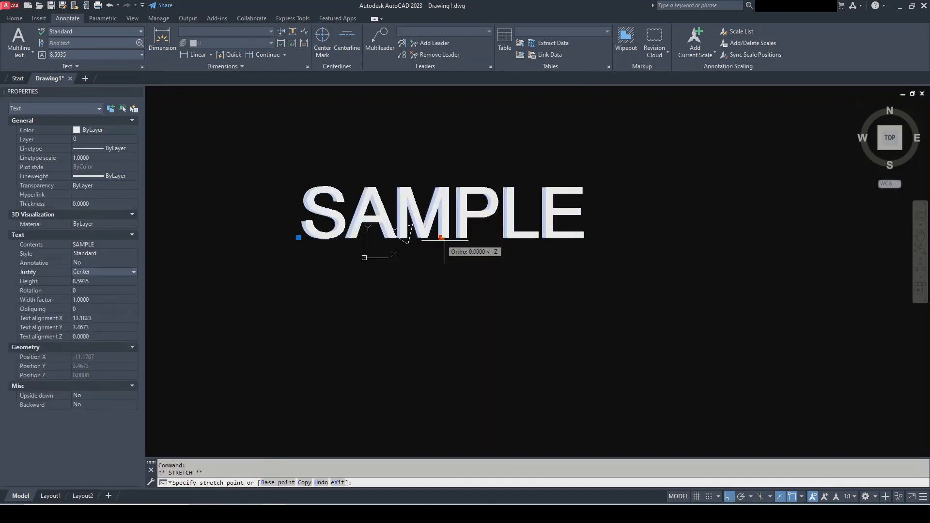
left_click(610, 256)
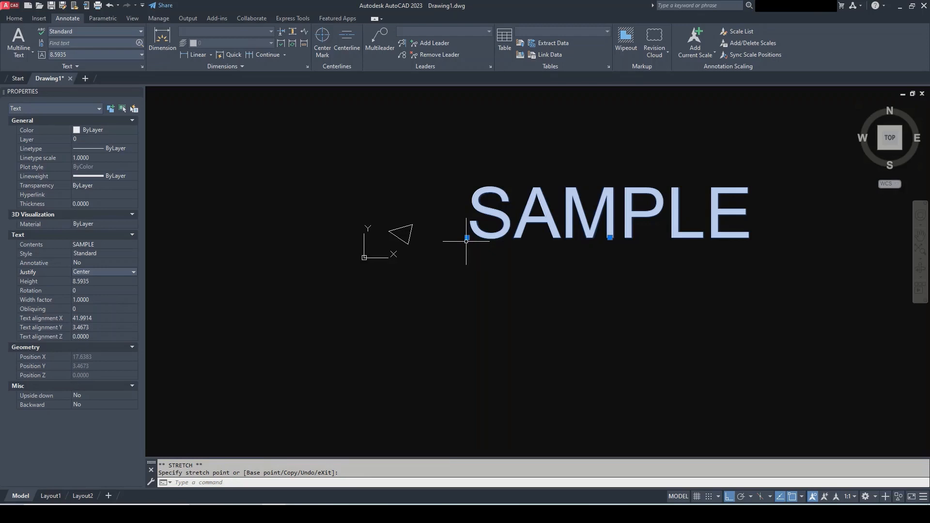
key("Escape")
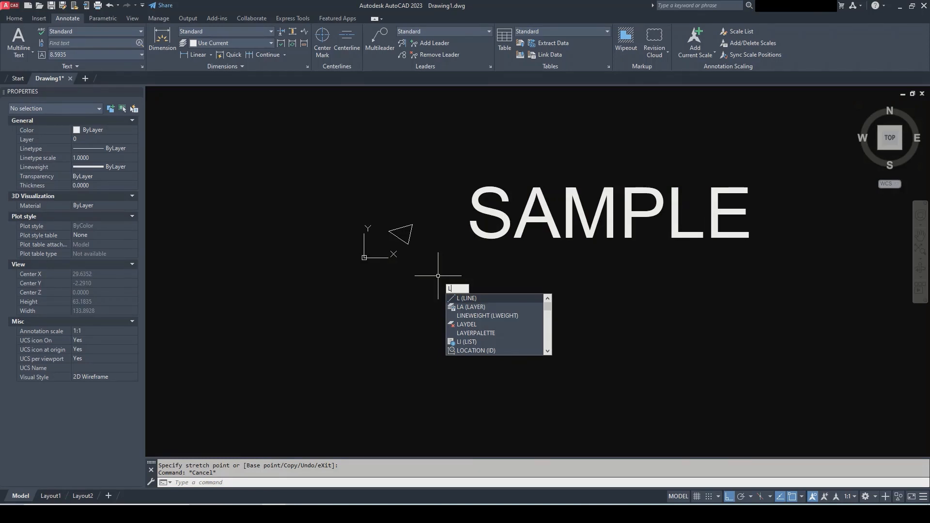
Test node snapping on the center-justified SAMPLE text by starting a trial line at its lower-left node.
key("Return")
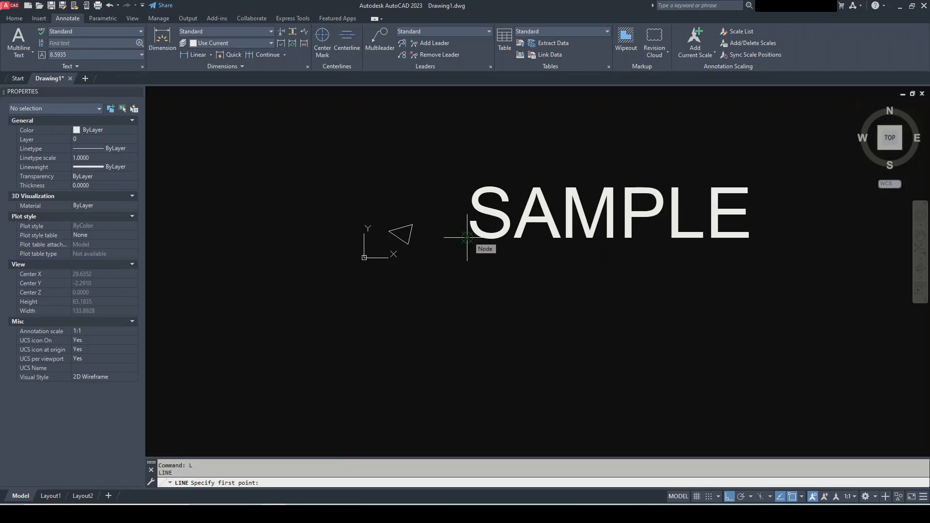
left_click(467, 237)
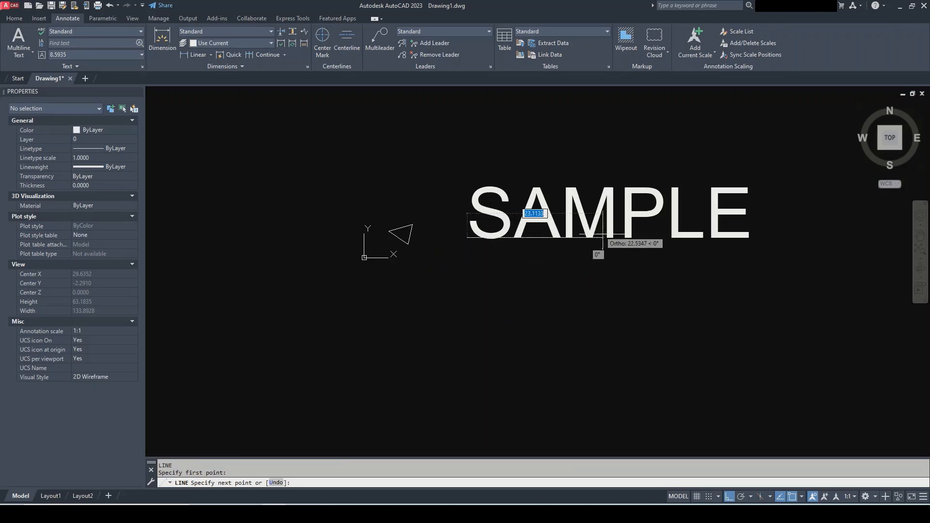
key("Escape")
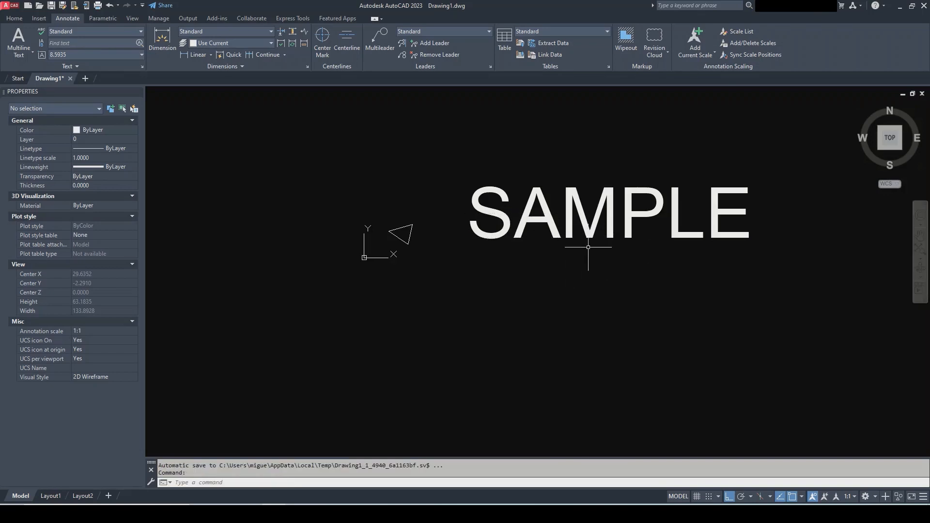
Convert the single-line SAMPLE text to multiline text with Convert to Mtext.
left_click(564, 233)
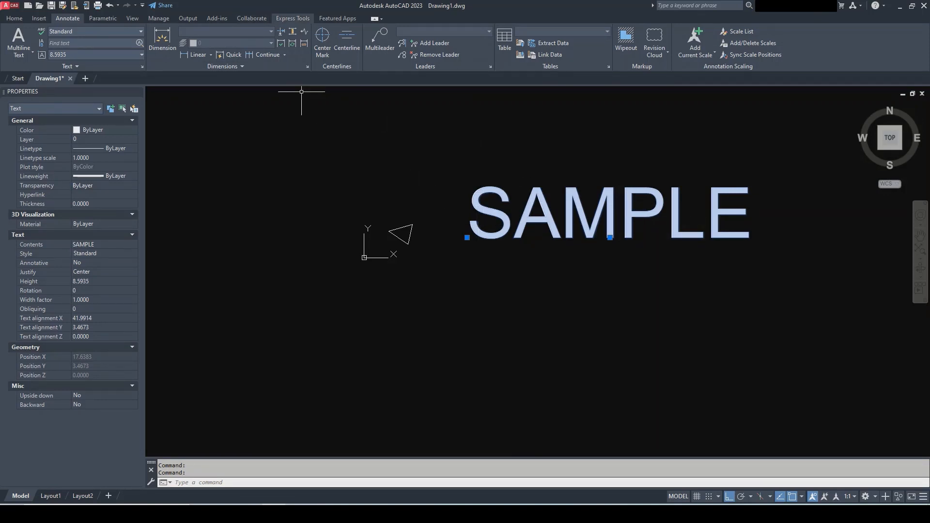
left_click(292, 18)
left_click(196, 32)
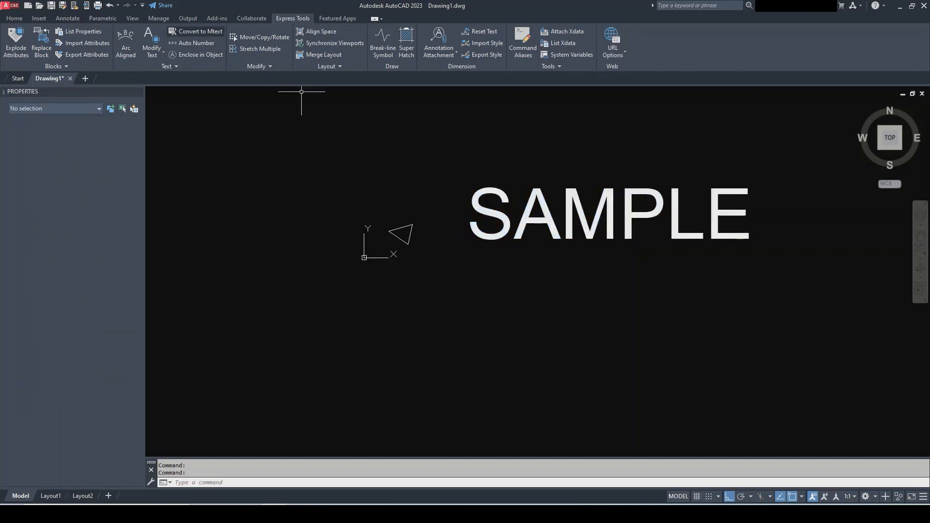
left_click(546, 236)
key("Return")
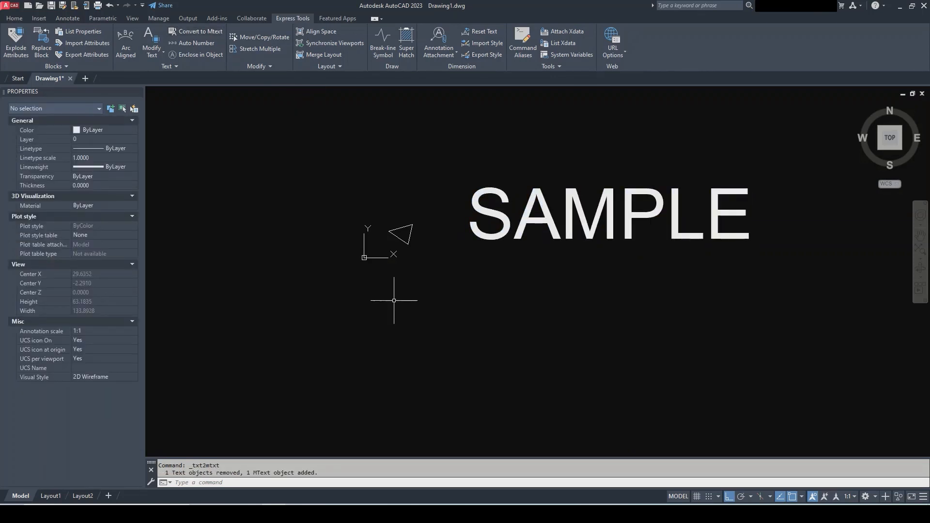
Check the node snap points around the multiline SAMPLE text with the Line command, without drawing, and compare them with the text's grips.
key("Return")
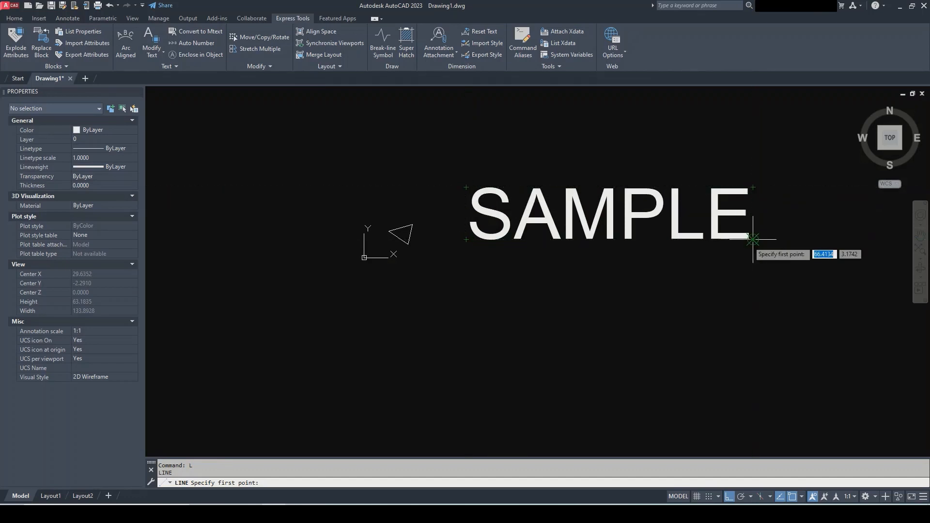
key("Escape")
left_click(733, 237)
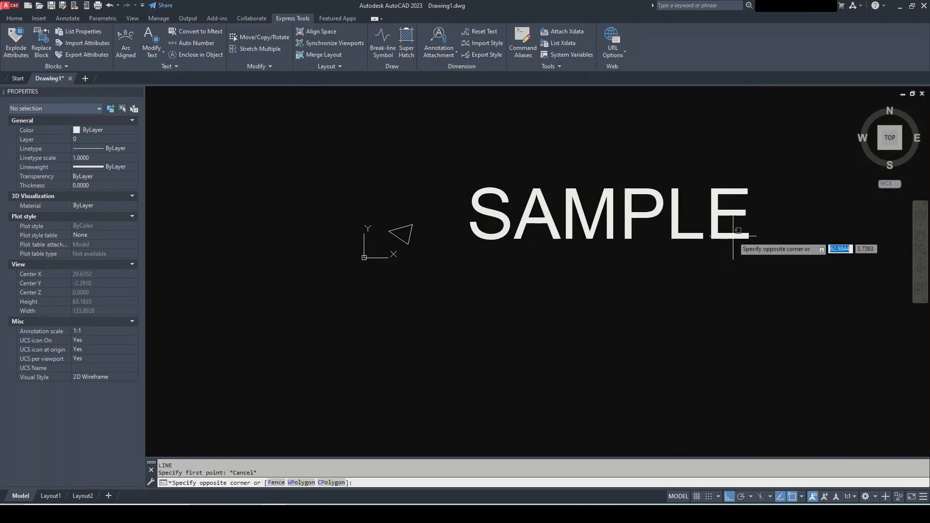
left_click(724, 246)
left_click(721, 234)
left_click(702, 222)
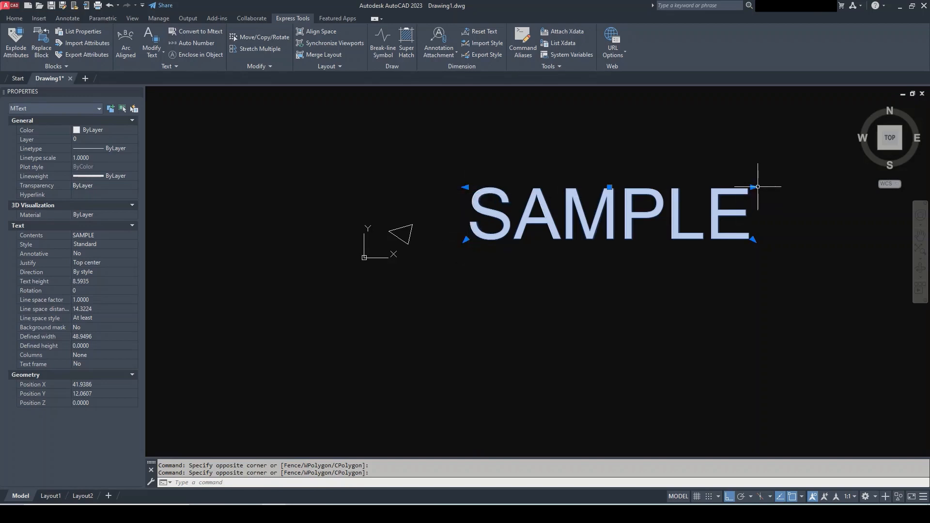
key("Escape")
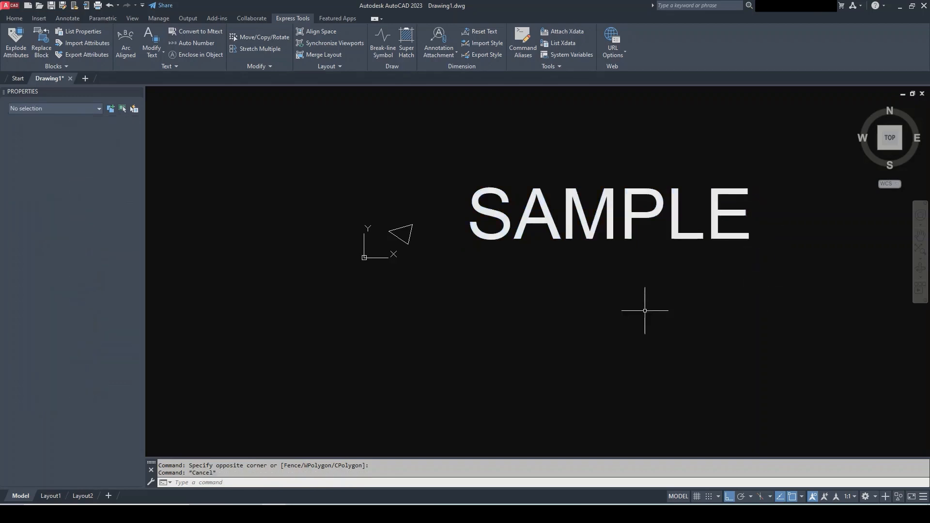
Erase the SAMPLE text and the triangle together with everything else in the drawing.
left_click(586, 154)
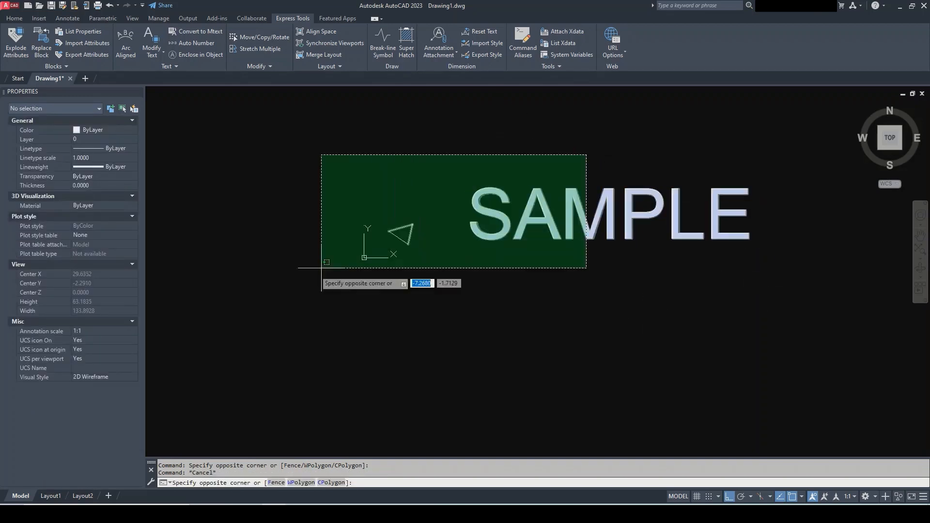
left_click(307, 272)
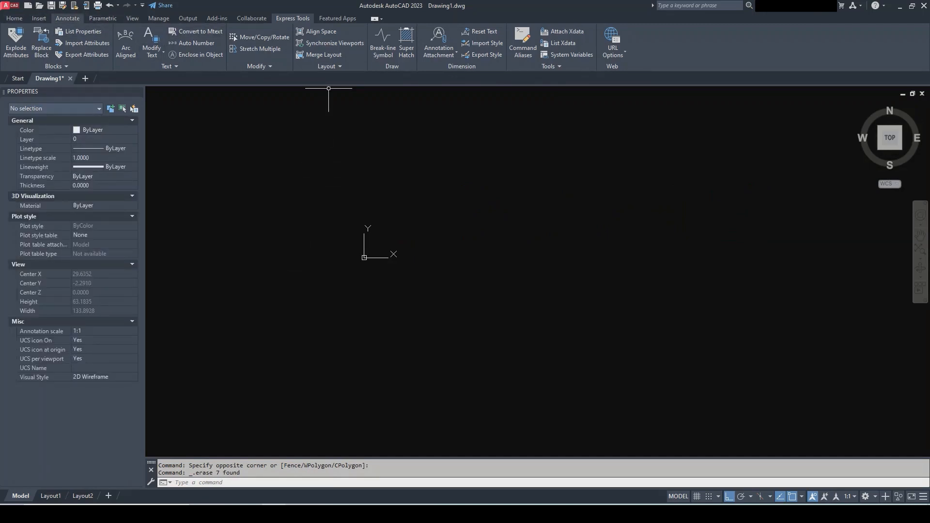
Create a horizontal linear dimension about 16.7 units long between two free points, with the dimension line above them.
left_click(195, 55)
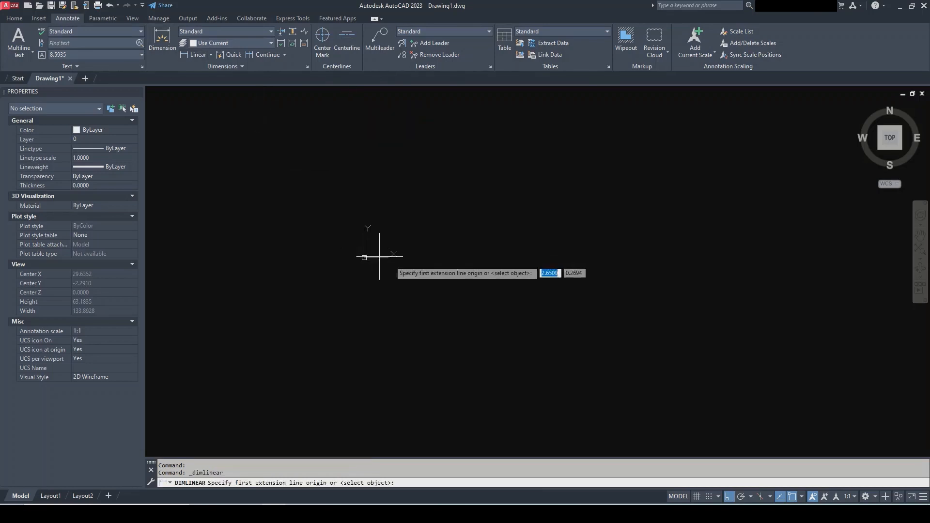
left_click(436, 254)
left_click(534, 255)
left_click(544, 217)
Check the node snaps at the dimension's text and extension line origins using the Line command, without drawing a line.
scroll(514, 249, "up", 4)
scroll(438, 189, "up", 2)
middle_click_drag(440, 187, 452, 218)
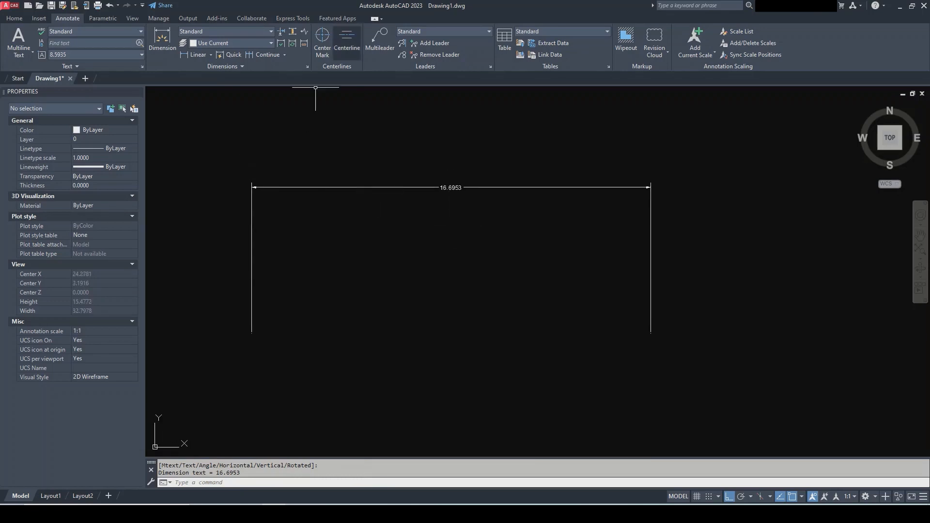
type("L")
key("Return")
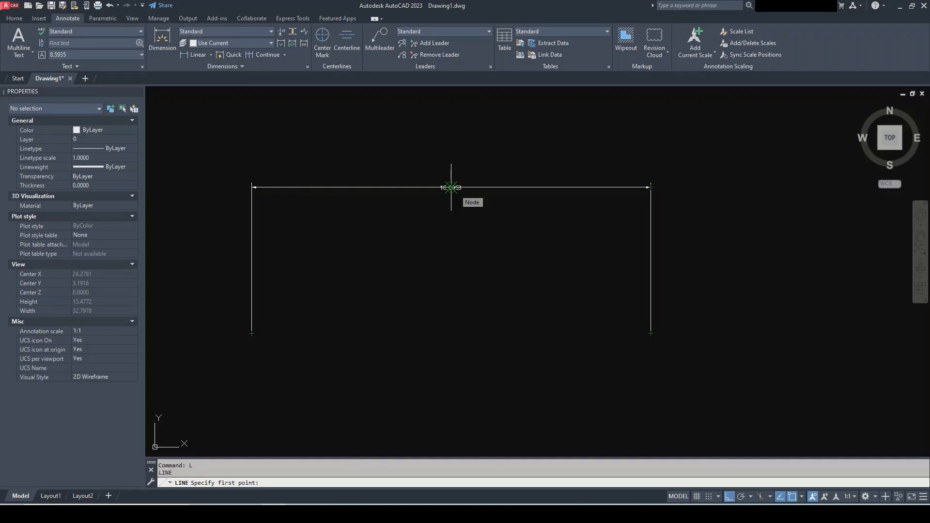
key("Escape")
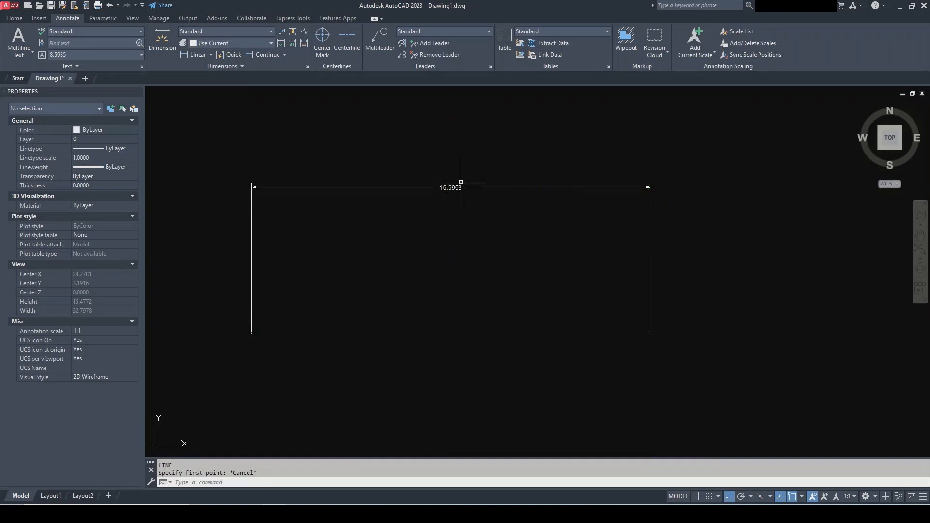
Move only the dimension text along the dimension line to about a quarter of its length from the left extension line.
left_click(460, 184)
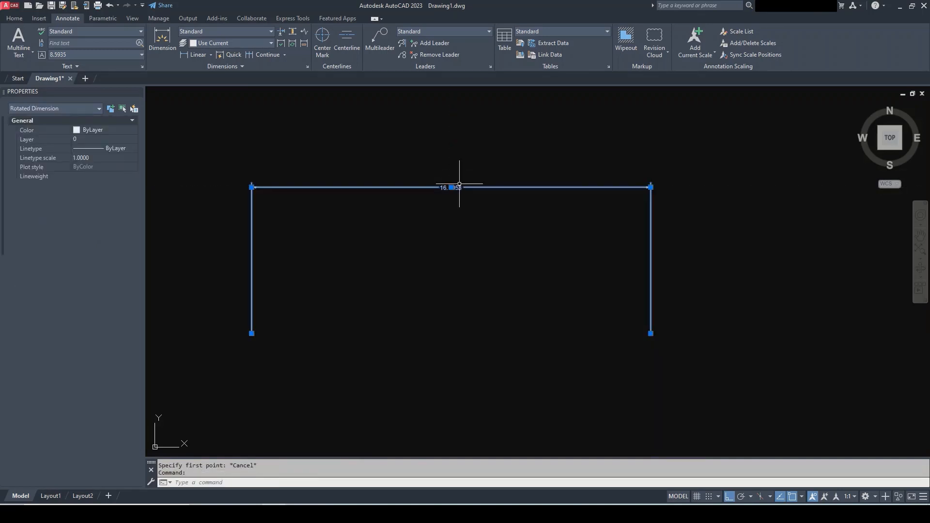
mouse_move(451, 187)
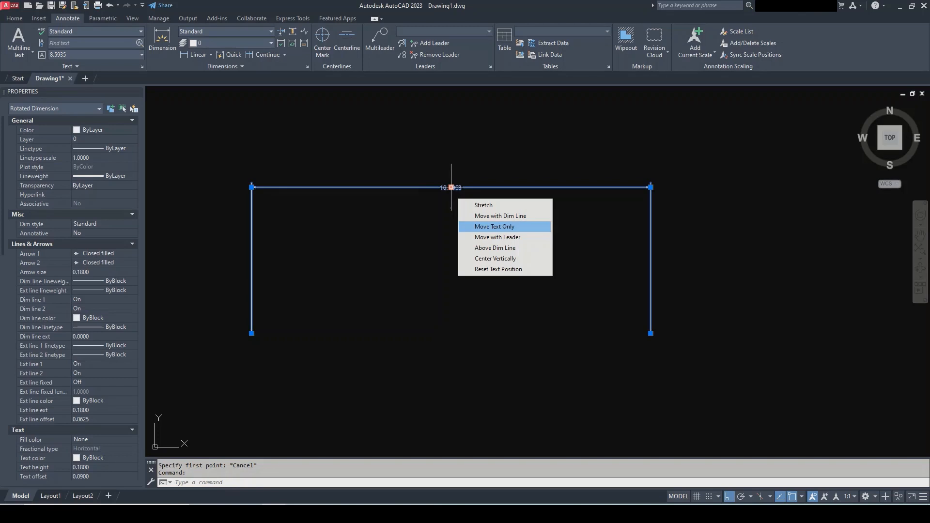
left_click(495, 226)
left_click(345, 217)
key("Escape")
Recheck the node snaps on the dimension with its text off-center, using the Line command without drawing a line.
type("L")
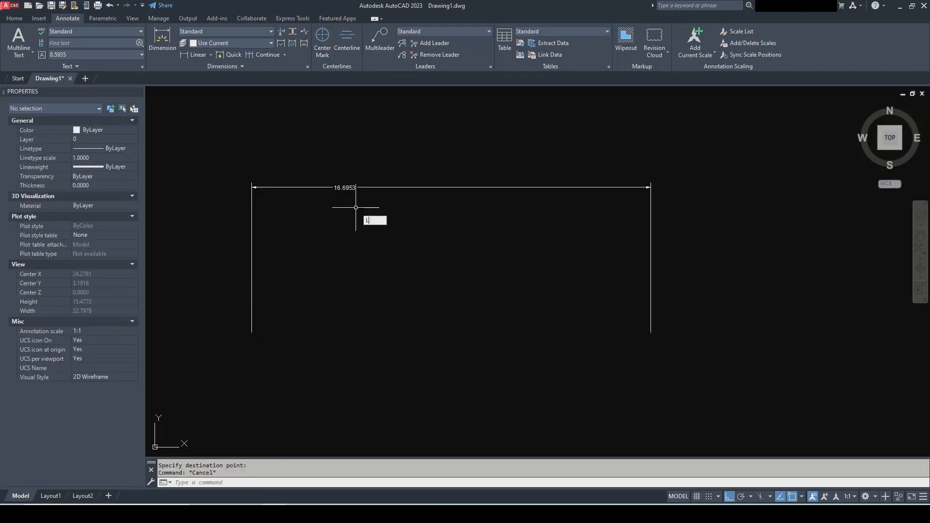
key("Return")
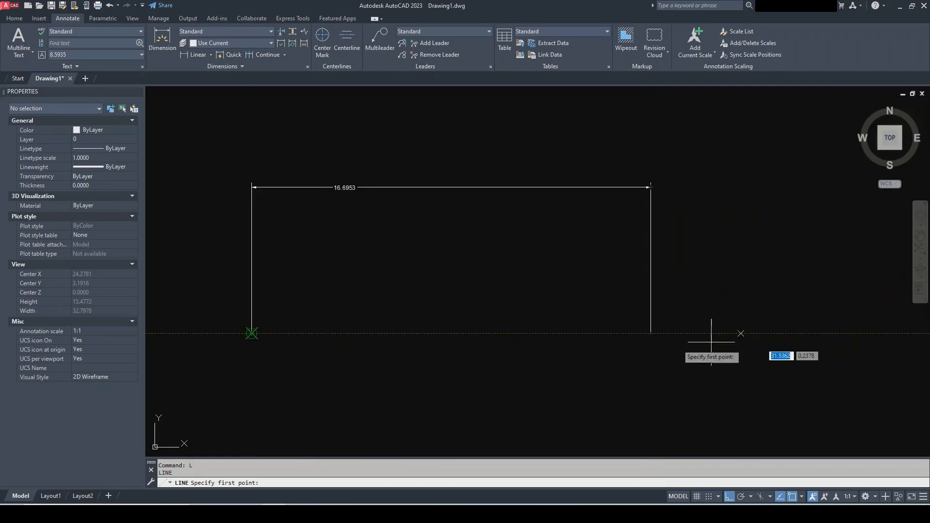
key("Escape")
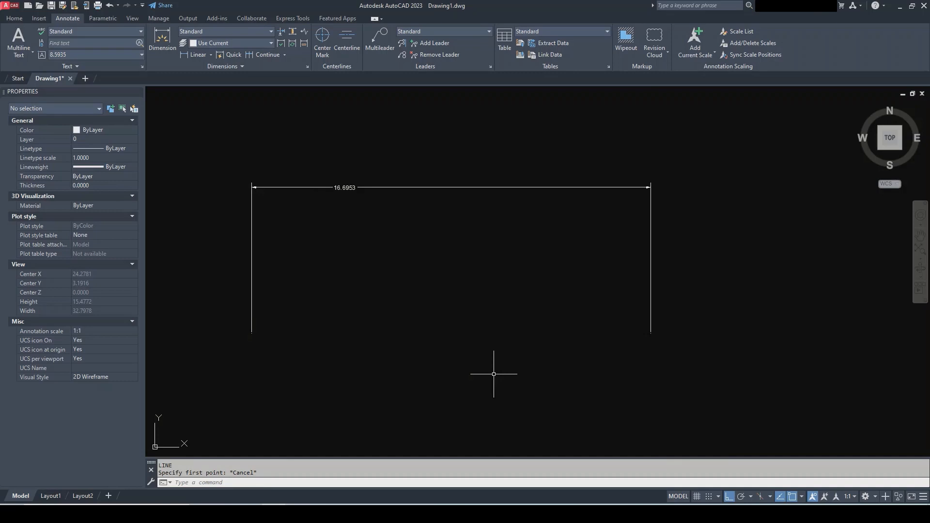
key("alt+Tab")
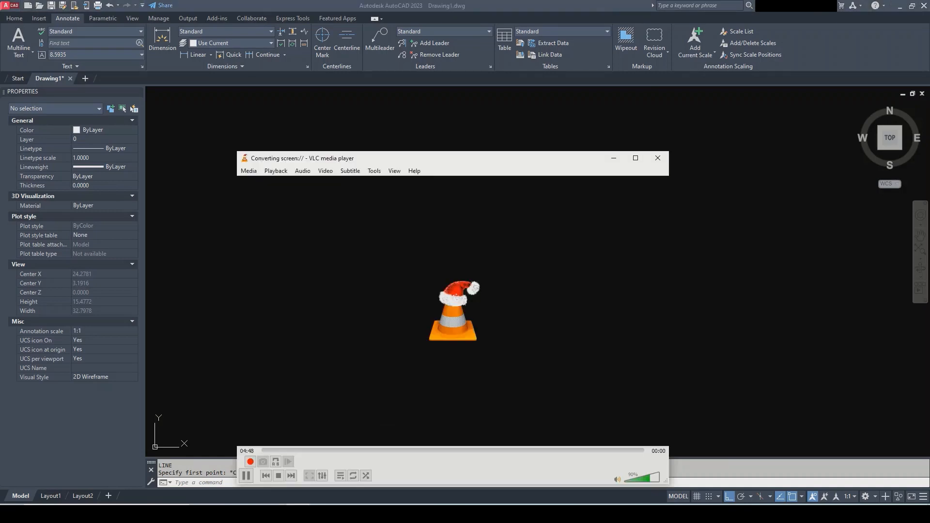